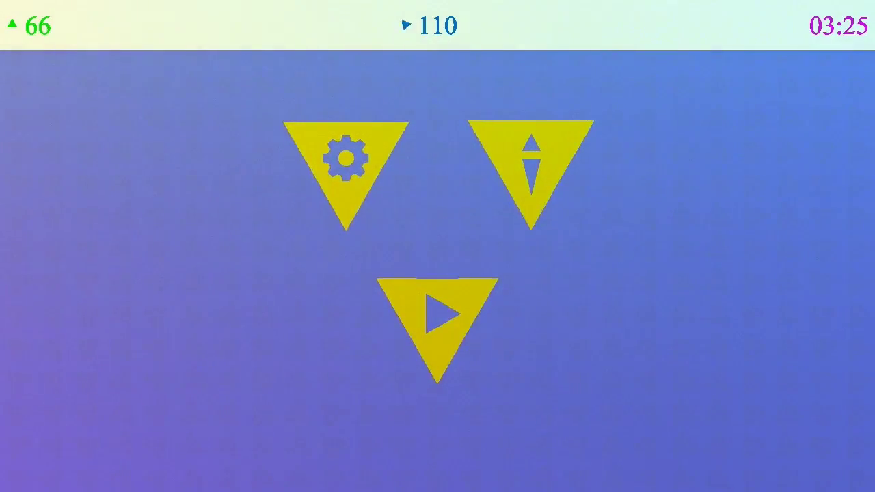
- Try the black-and-white piece style in settings, revert to multicoloured, and return to the menu
{"action": "left_click", "coordinate": [344, 164]}
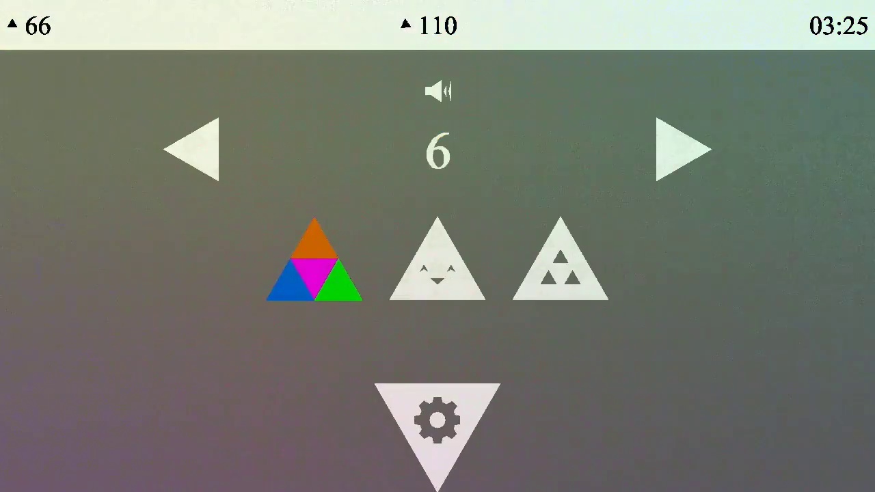
{"action": "left_click", "coordinate": [315, 270]}
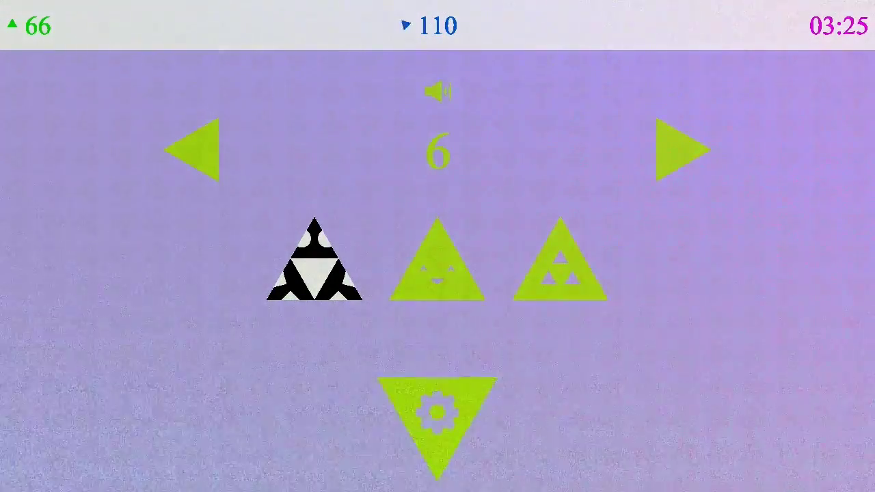
{"action": "left_click", "coordinate": [315, 270]}
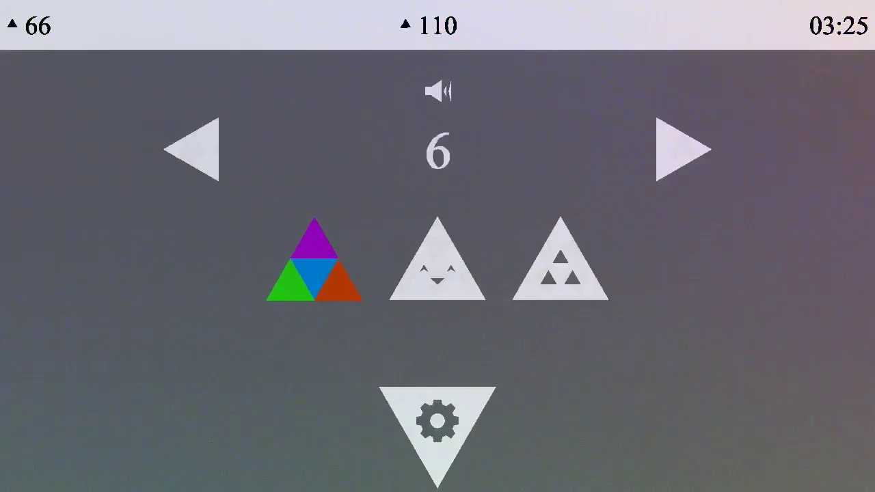
{"action": "left_click", "coordinate": [438, 424]}
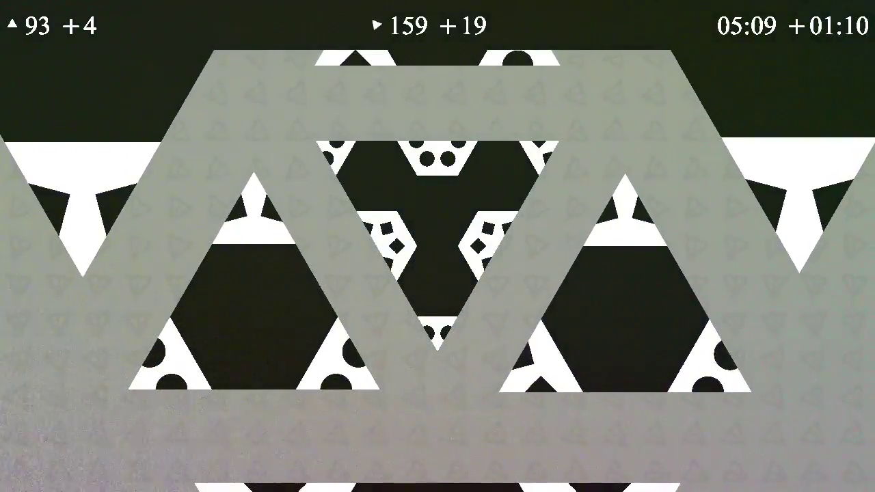
- Rotate the centre triangle four times, changing its pattern toward a match
{"action": "left_click", "coordinate": [437, 205]}
{"action": "left_click", "coordinate": [438, 205]}
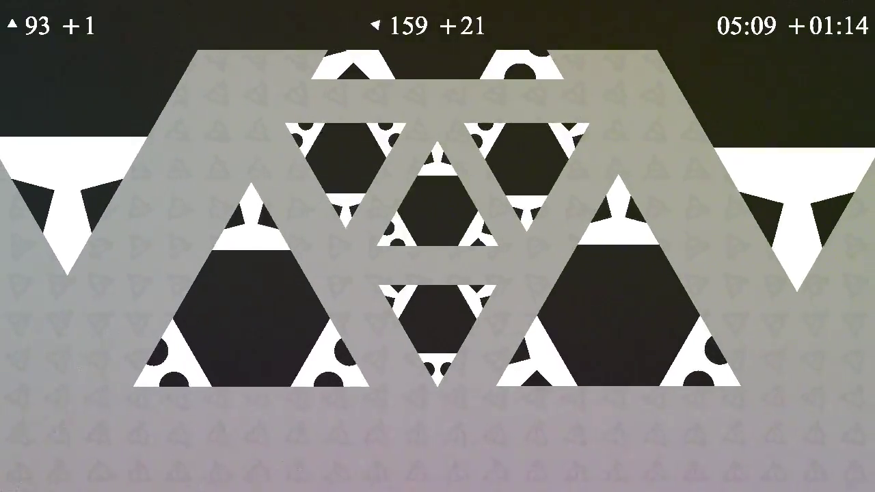
{"action": "left_click", "coordinate": [438, 205]}
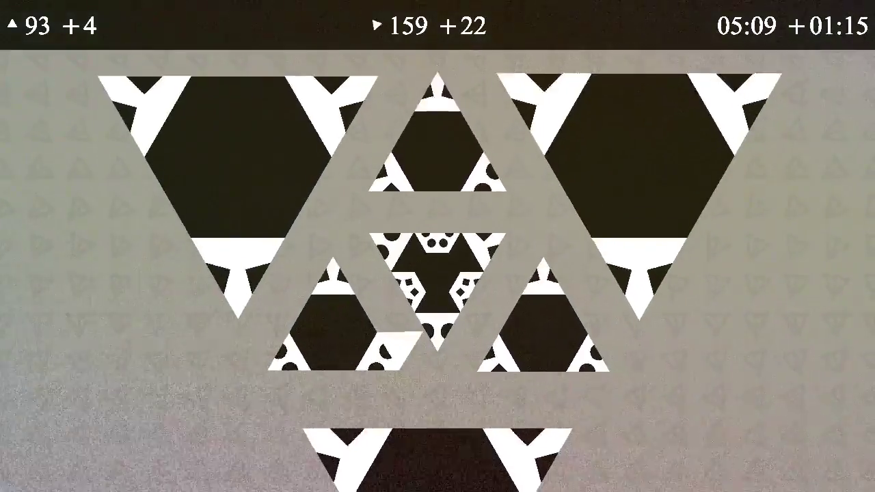
{"action": "left_click", "coordinate": [438, 206]}
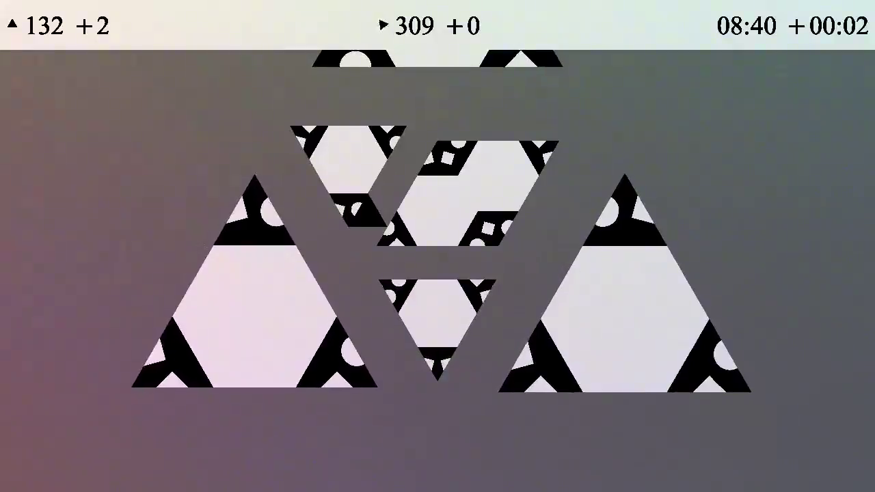
- Rotate the upper-left small triangle piece
{"action": "left_click", "coordinate": [345, 171]}
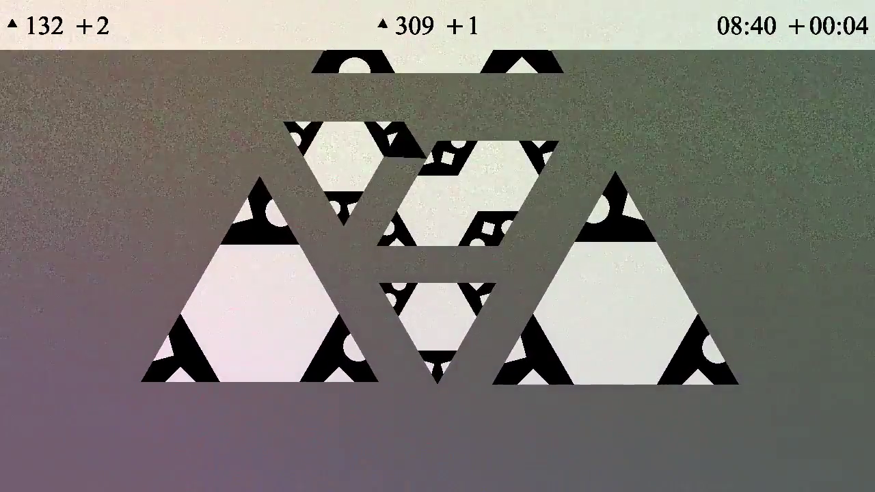
- Rotate the upper-left, upper-middle and central pieces into alignment
{"action": "left_click", "coordinate": [345, 171]}
{"action": "left_click", "coordinate": [345, 174]}
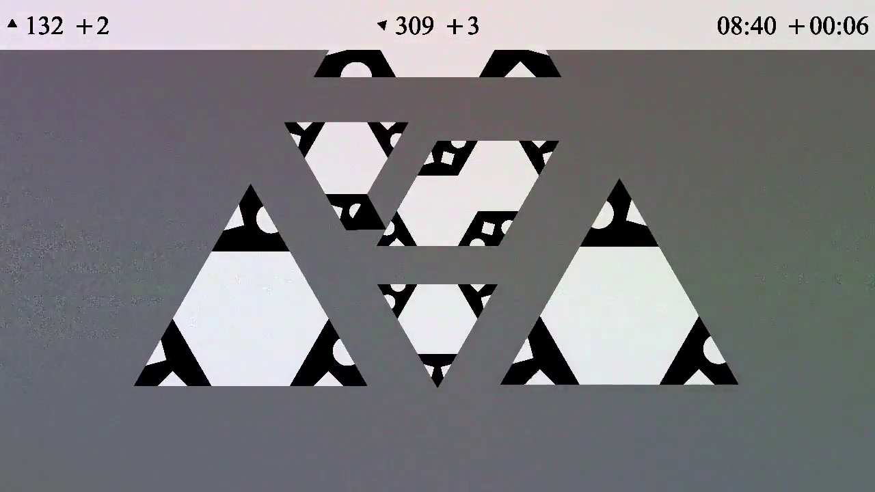
{"action": "left_click", "coordinate": [451, 198]}
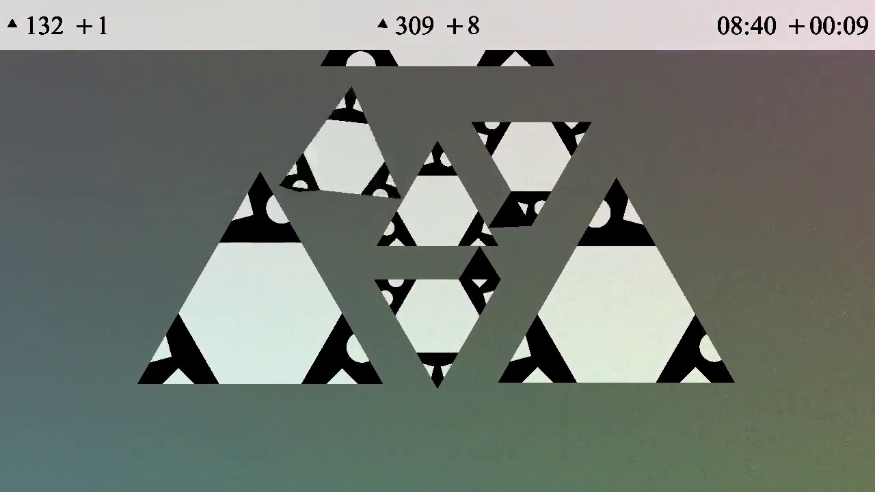
{"action": "left_click", "coordinate": [479, 207]}
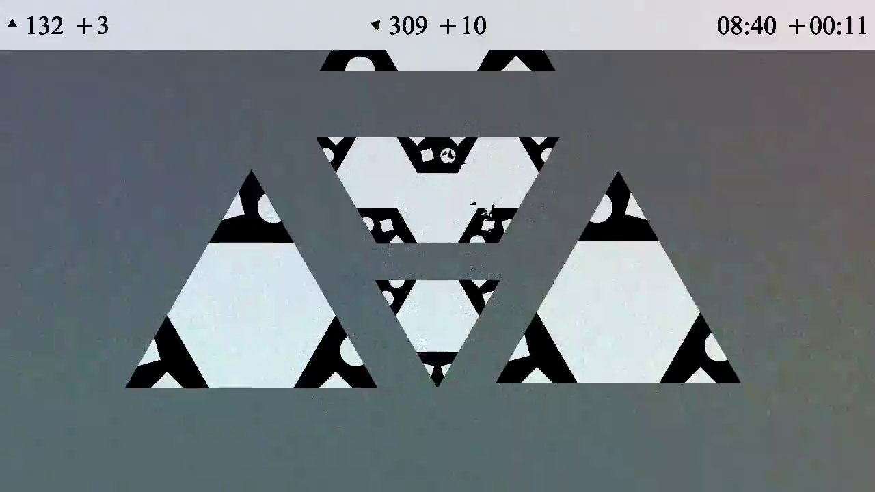
- Rotate the lower-centre, top and lower-left pieces to complete the larger triangle
{"action": "left_click", "coordinate": [444, 314]}
{"action": "left_click", "coordinate": [445, 315]}
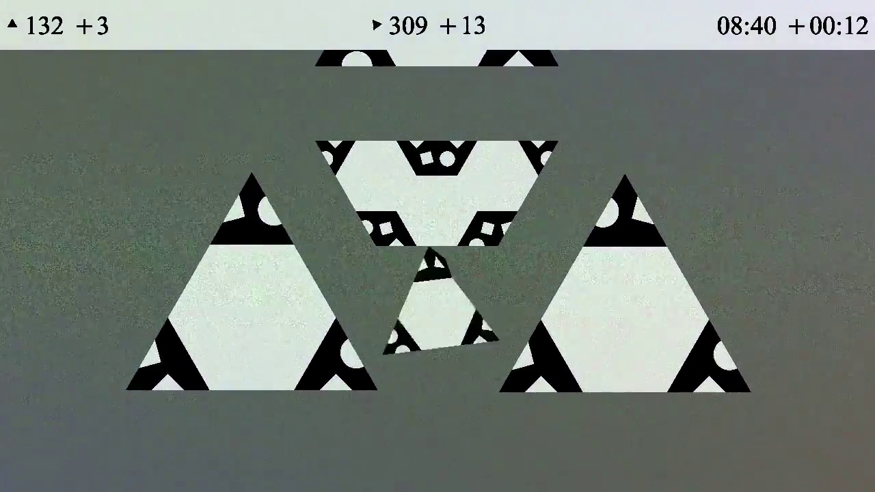
{"action": "left_click", "coordinate": [445, 315]}
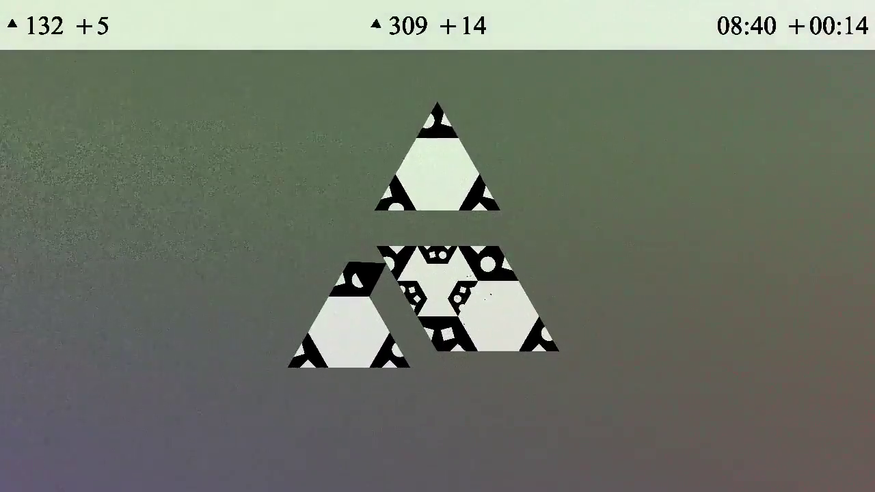
{"action": "left_click", "coordinate": [438, 170]}
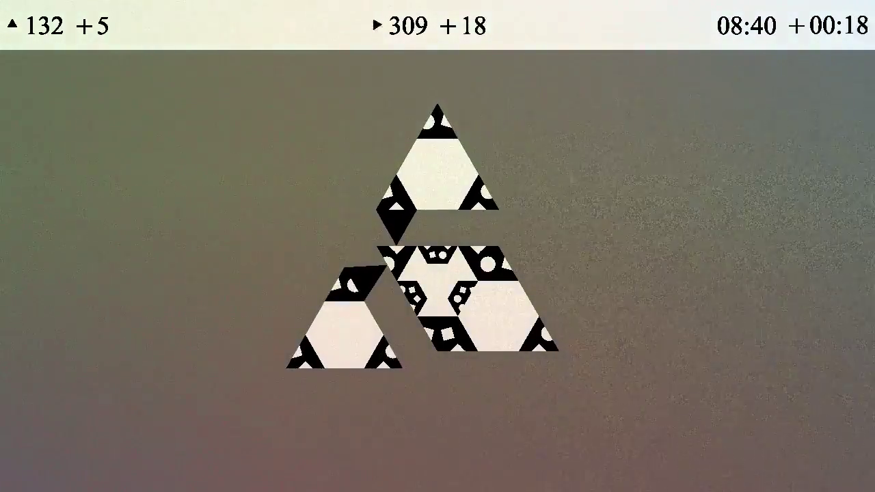
{"action": "left_click", "coordinate": [349, 321]}
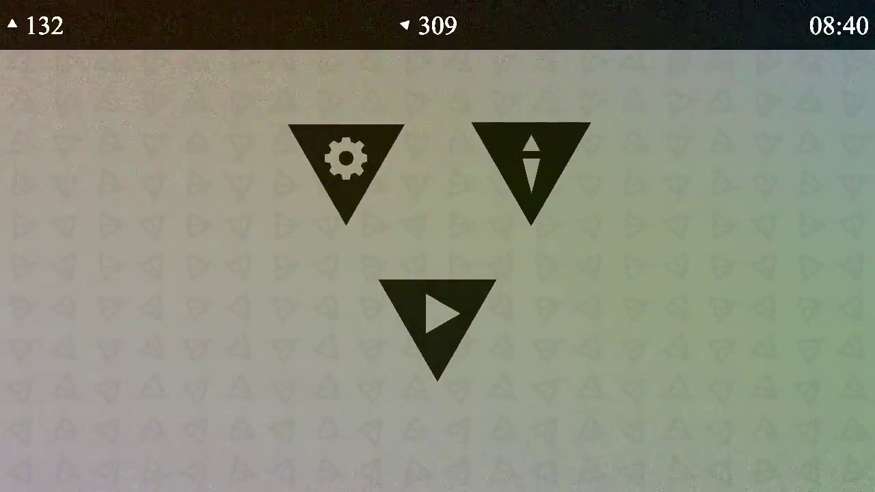
- Start a multicoloured level from the level selection
{"action": "key", "text": "Return"}
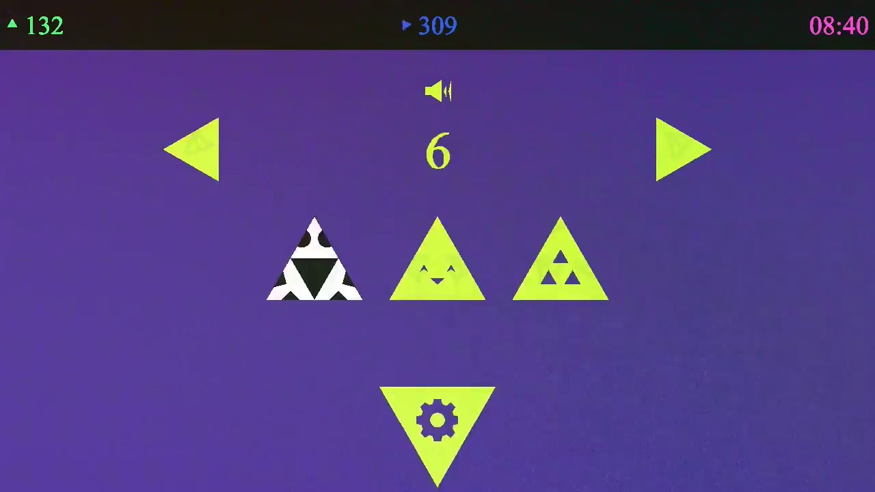
{"action": "key", "text": "Return"}
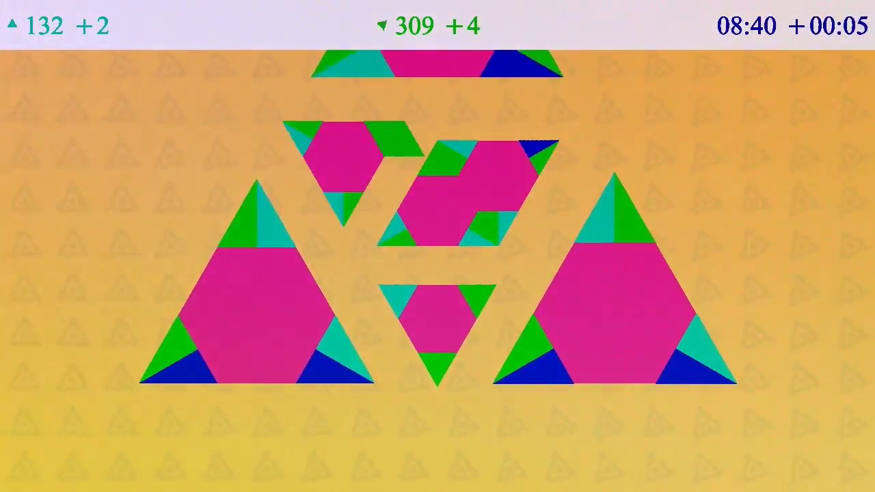
- Rotate the centre, upper-left (twice) and lower-left pieces until their coloured edges match
{"action": "key", "text": "Left"}
{"action": "key", "text": "Left"}
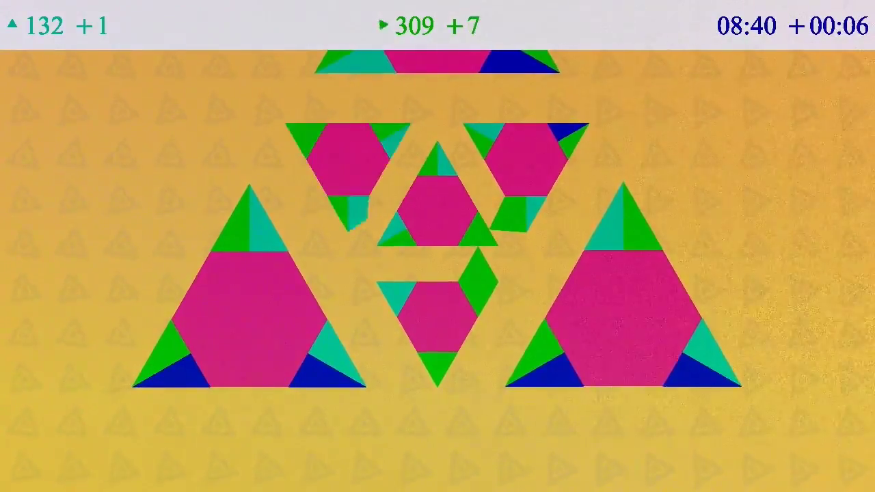
{"action": "key", "text": "Left"}
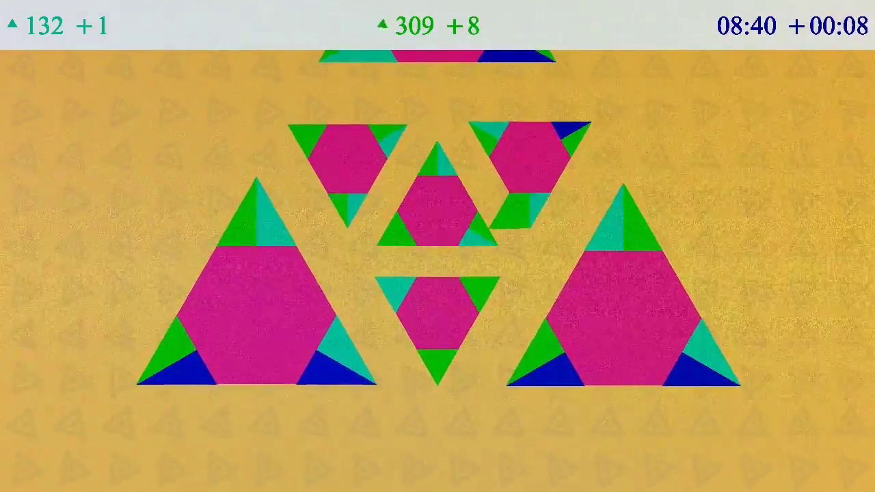
{"action": "key", "text": "Left"}
{"action": "key", "text": "Left"}
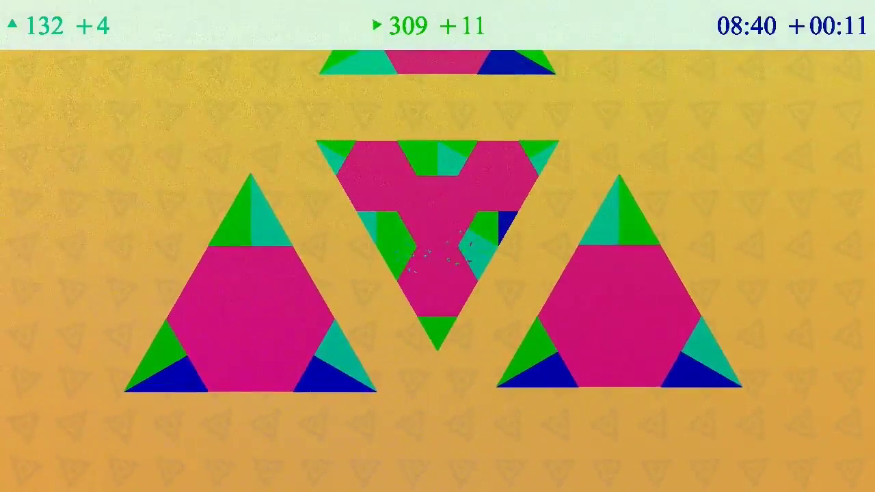
{"action": "key", "text": "Up"}
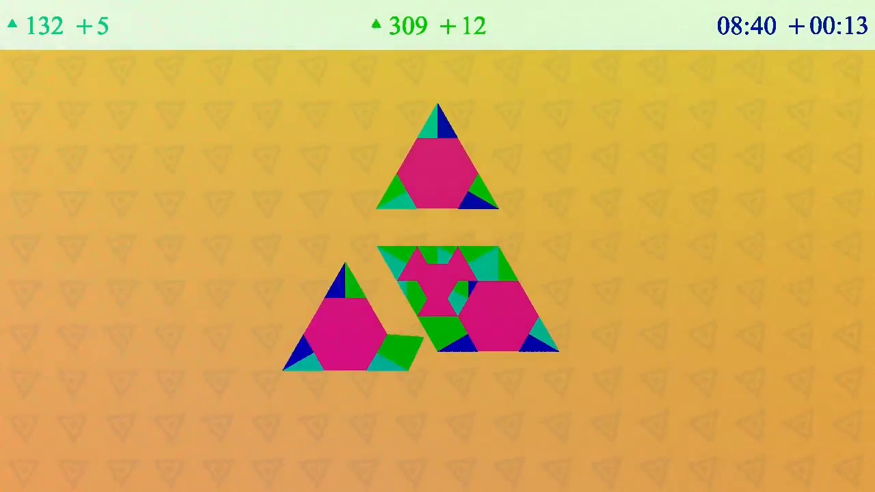